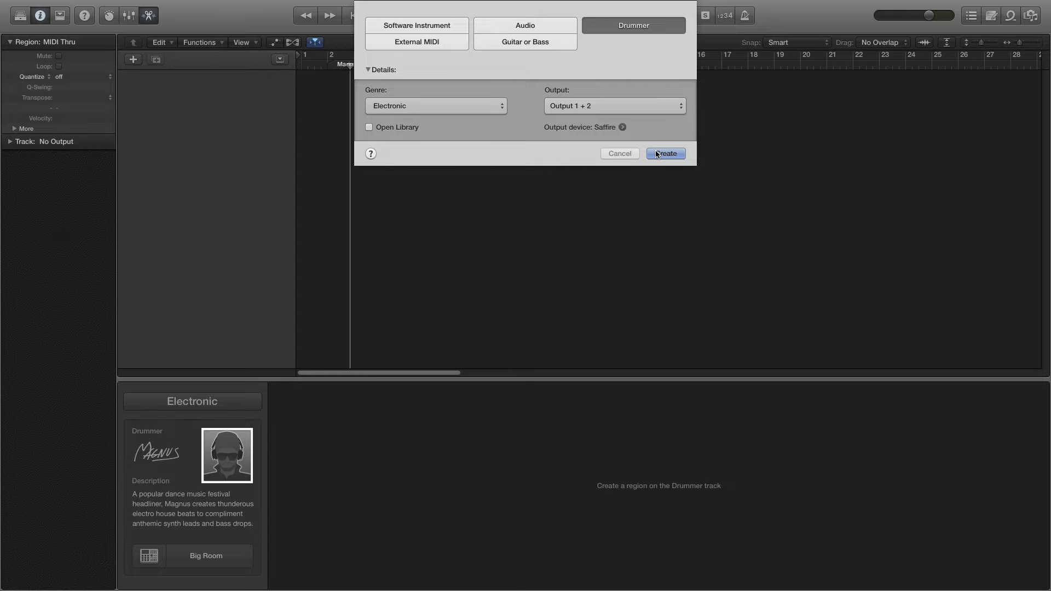
Step: Create an Electronic Drummer track on Output 1 + 2 and open its Big Room kit in Drum Machine Designer
click(657, 155)
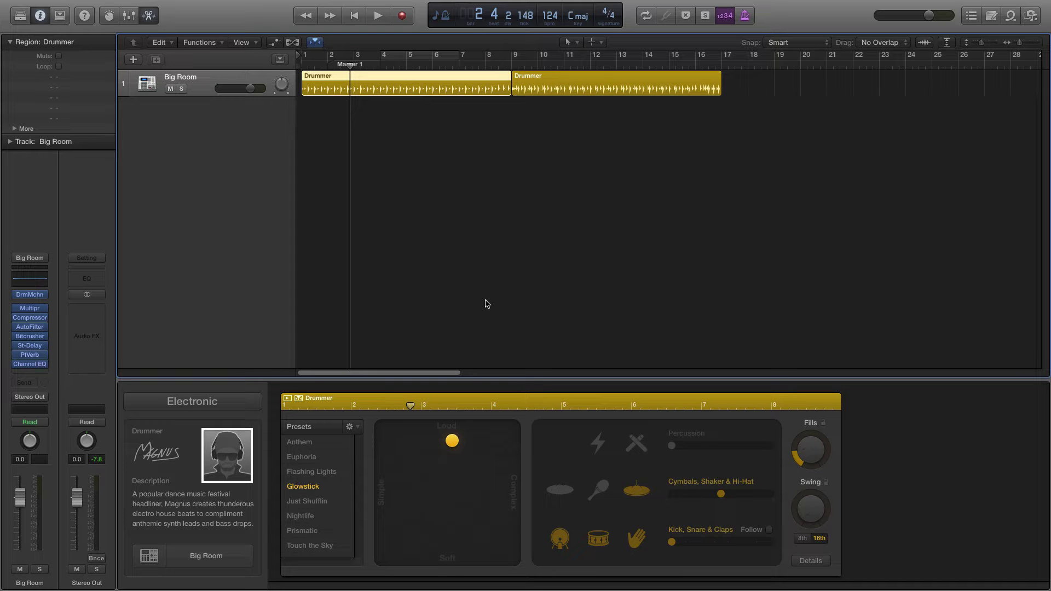
click(148, 555)
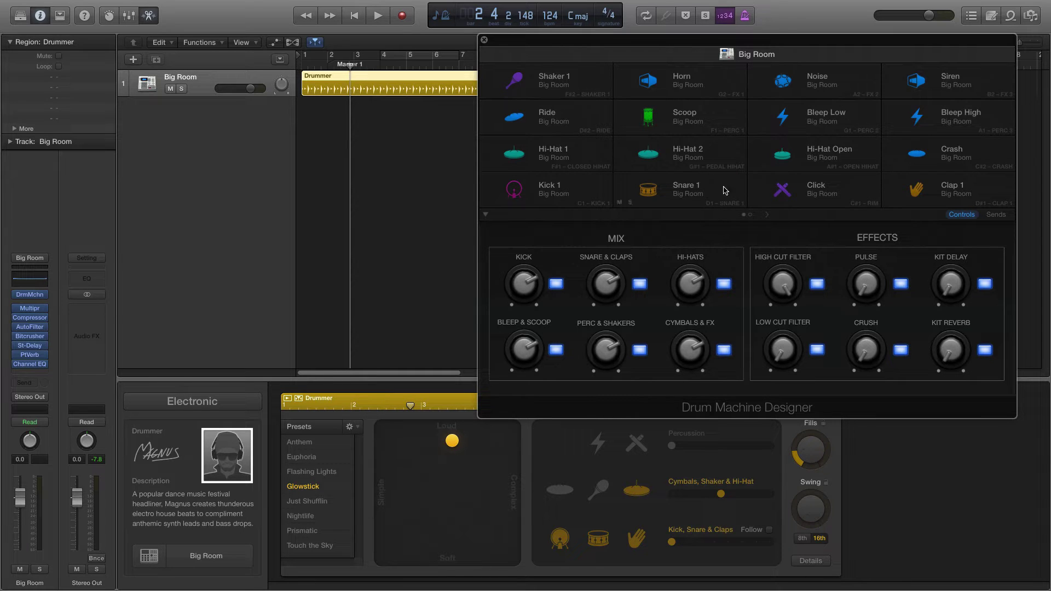
Step: Create separate tracks for the Kick 1, Snare 1, Clap 1, Hi-Hat 1 and Hi-Hat 2 pads
right_click(564, 198)
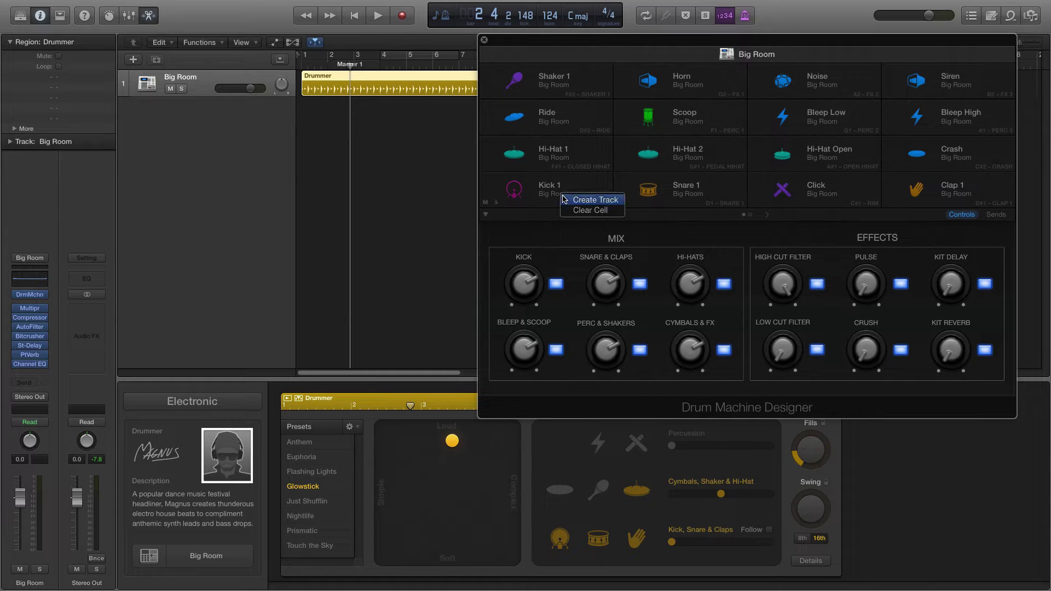
click(563, 200)
right_click(675, 191)
click(678, 196)
right_click(920, 192)
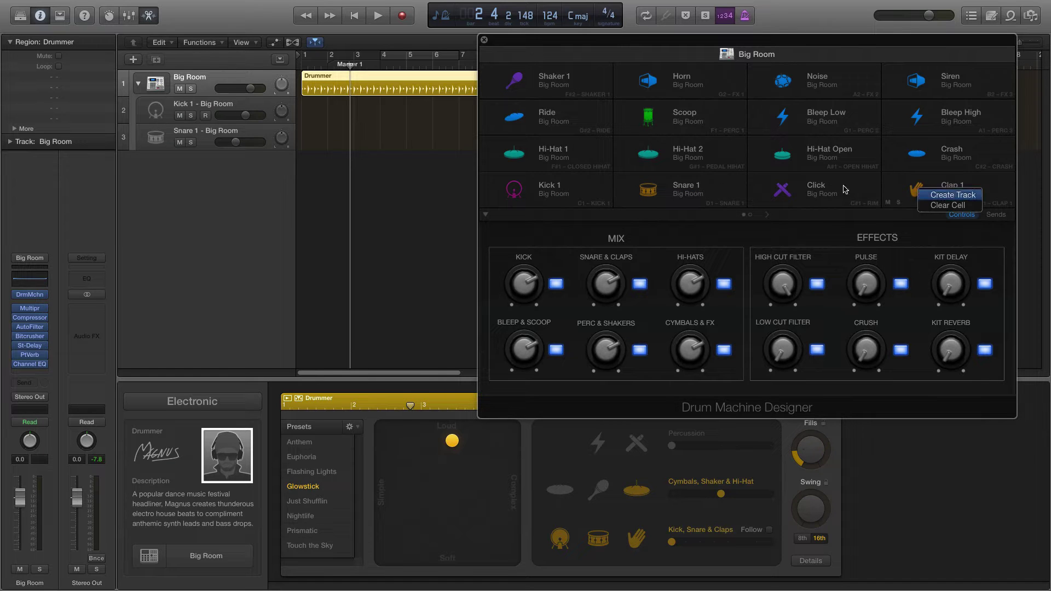
click(952, 195)
right_click(541, 153)
click(553, 159)
right_click(688, 155)
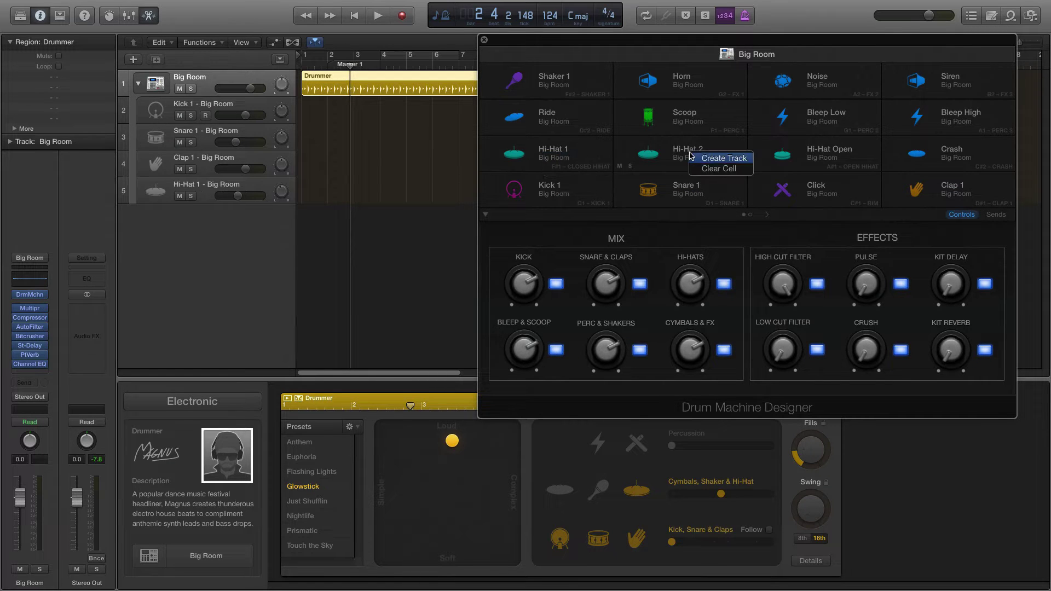
click(693, 157)
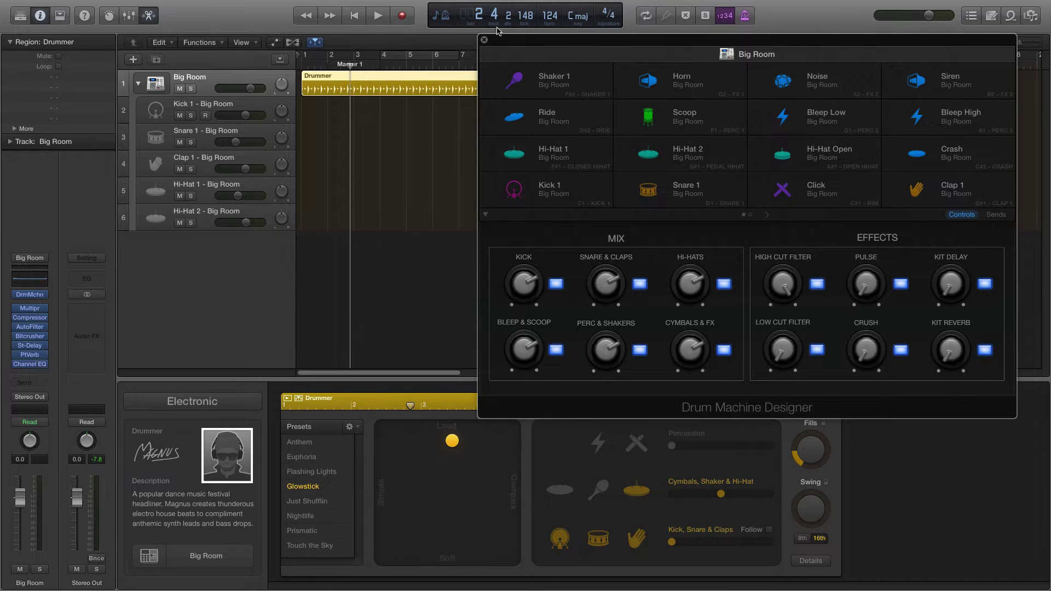
Step: Close Drum Machine Designer and delete both Drummer regions from the Big Room track
click(483, 40)
drag(601, 153, 480, 99)
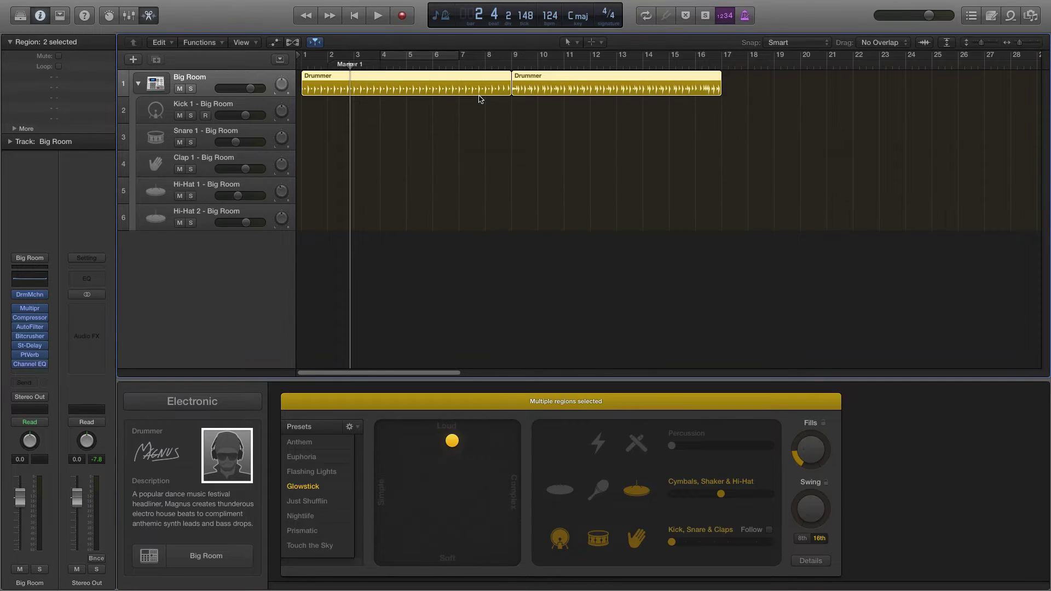
key(Delete)
Step: Create an empty MIDI region at bar 1 of the Kick 1 track and open it in the Piano Roll
right_click(316, 117)
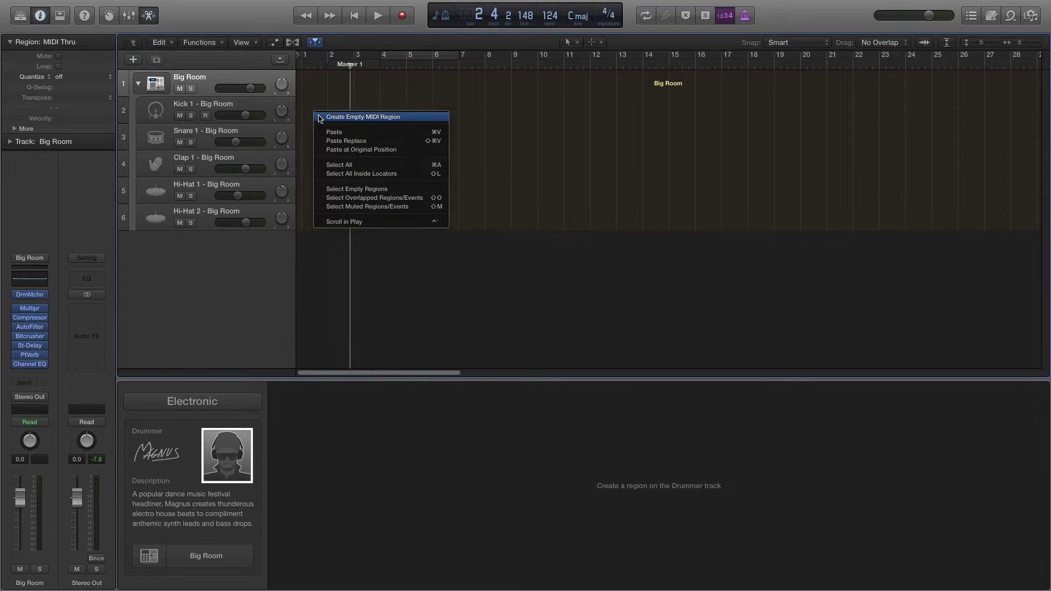
click(317, 116)
double_click(320, 118)
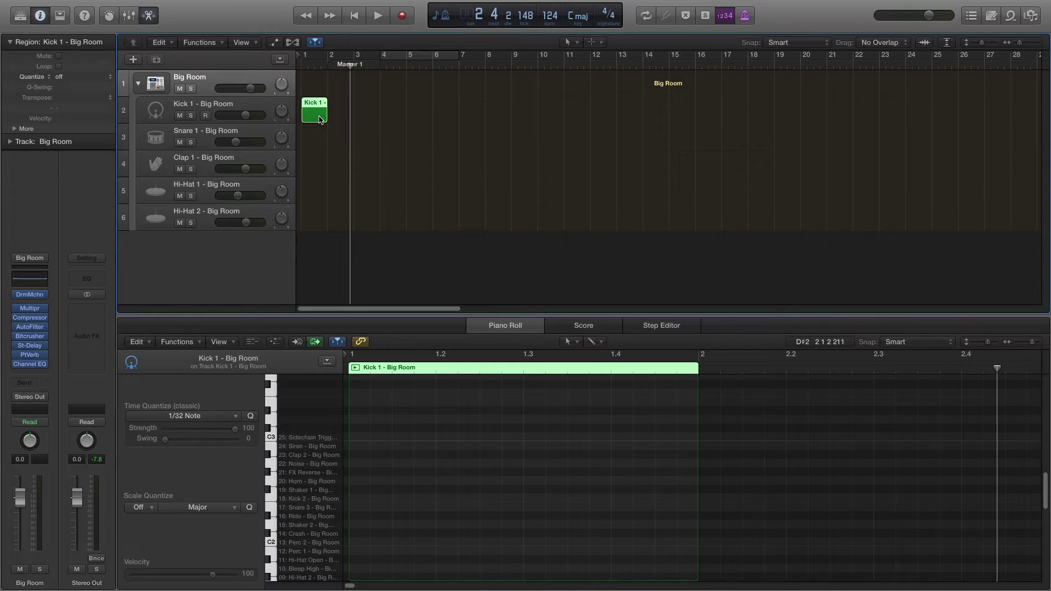
Step: Add Kick 1 notes on all four beats of bar 1 in the Piano Roll
scroll(475, 494, down, 5)
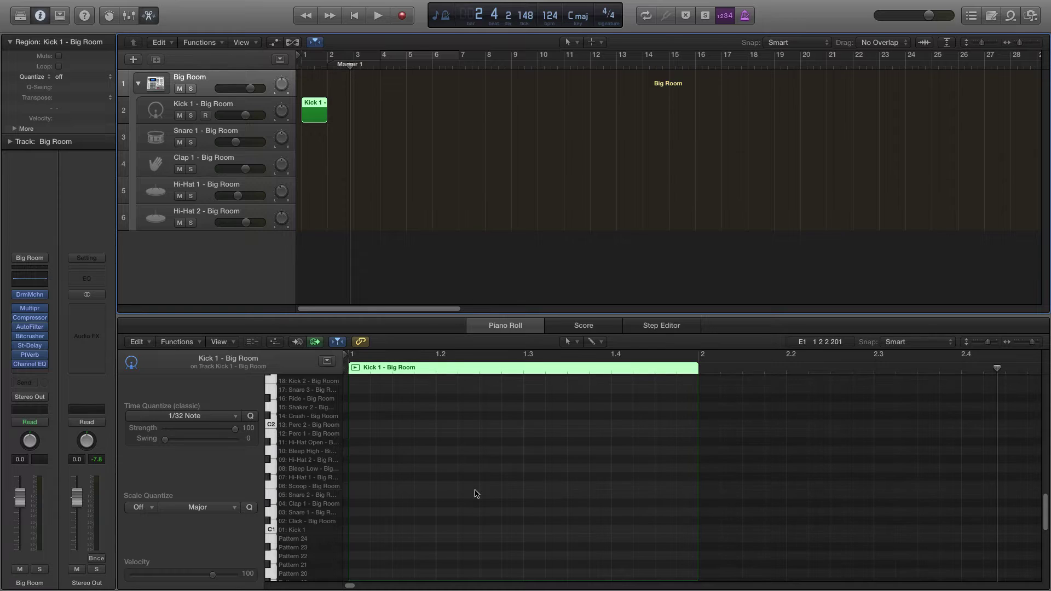
super+click(355, 528)
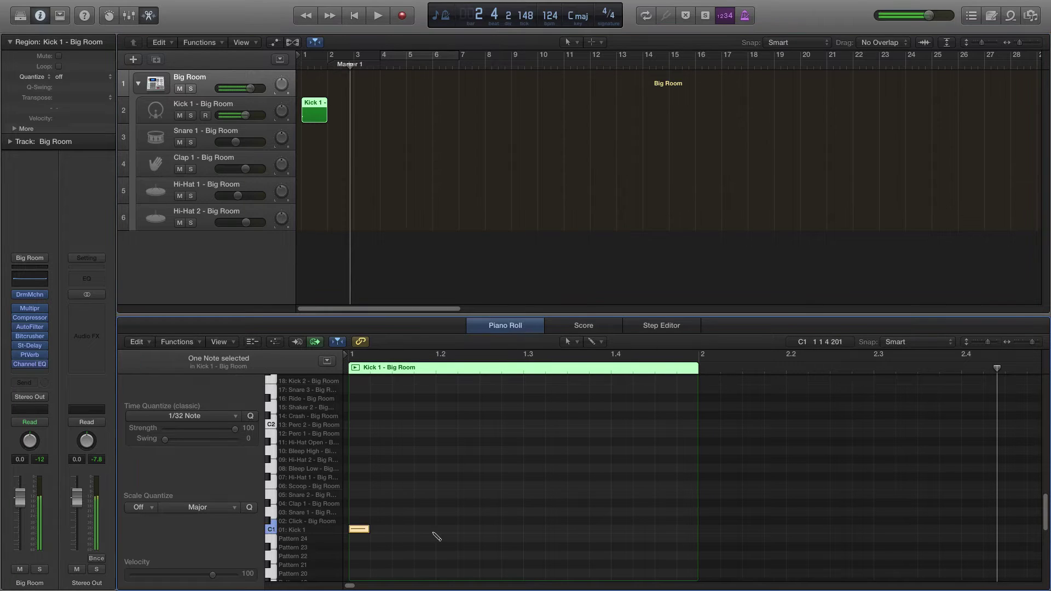
super+click(444, 528)
super+click(531, 529)
super+click(618, 528)
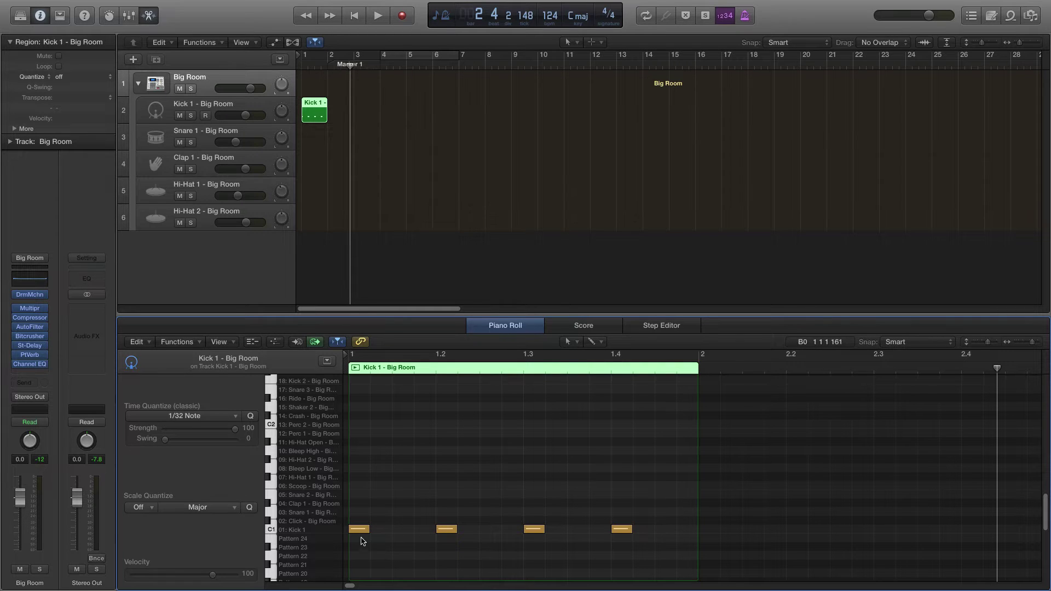
Step: Set the velocity of the kick notes on beats 2 and 4 to 79
click(446, 528)
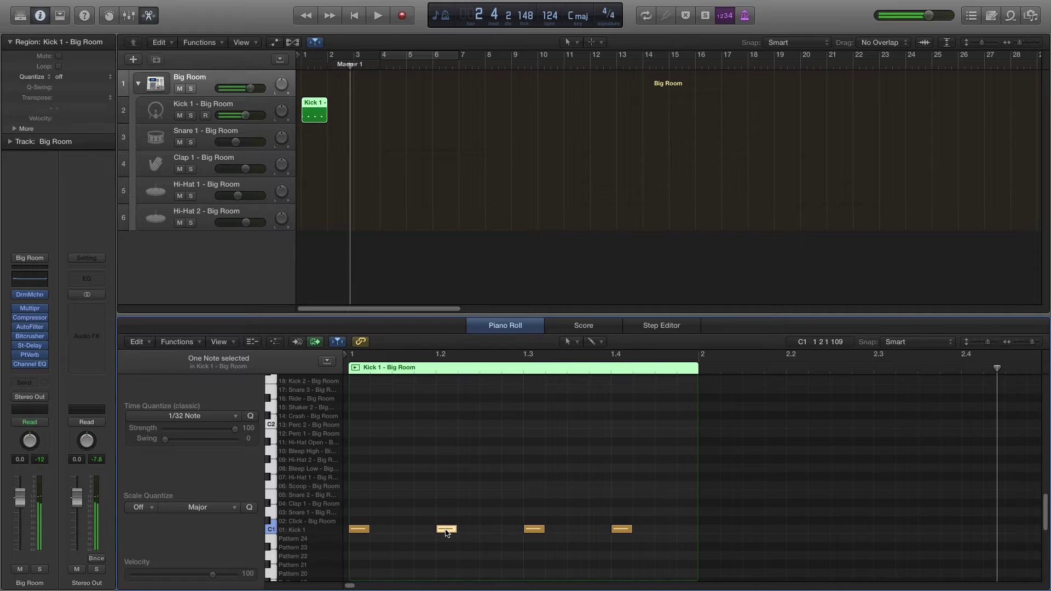
shift+click(622, 529)
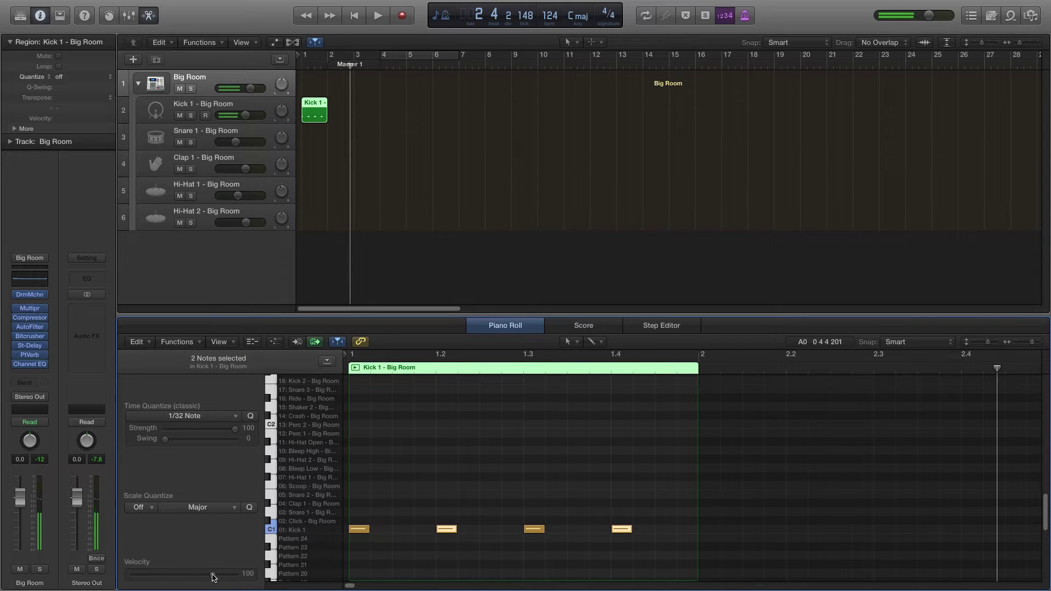
drag(212, 574, 196, 575)
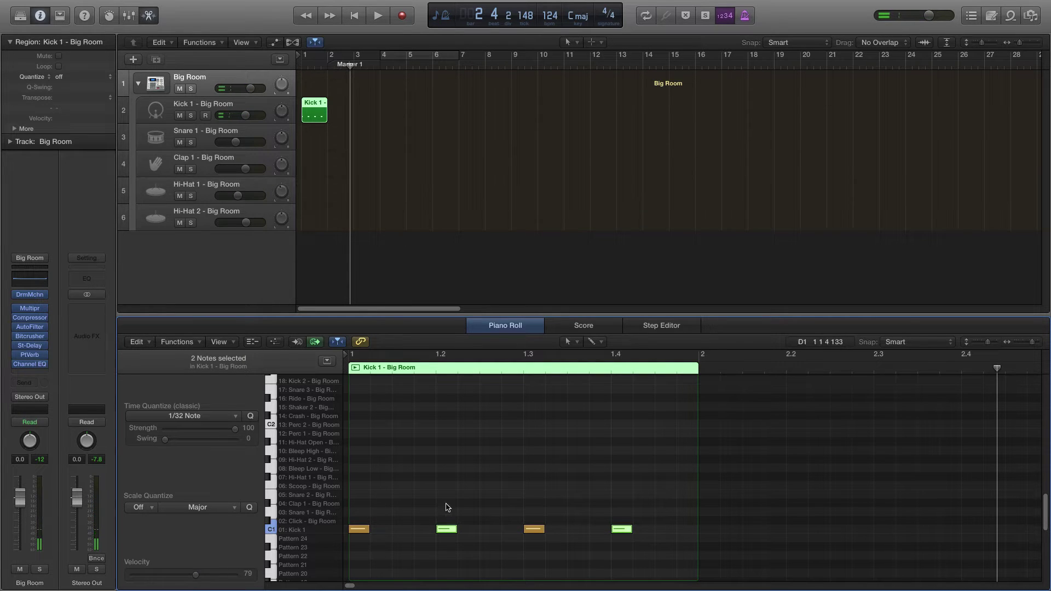
click(475, 493)
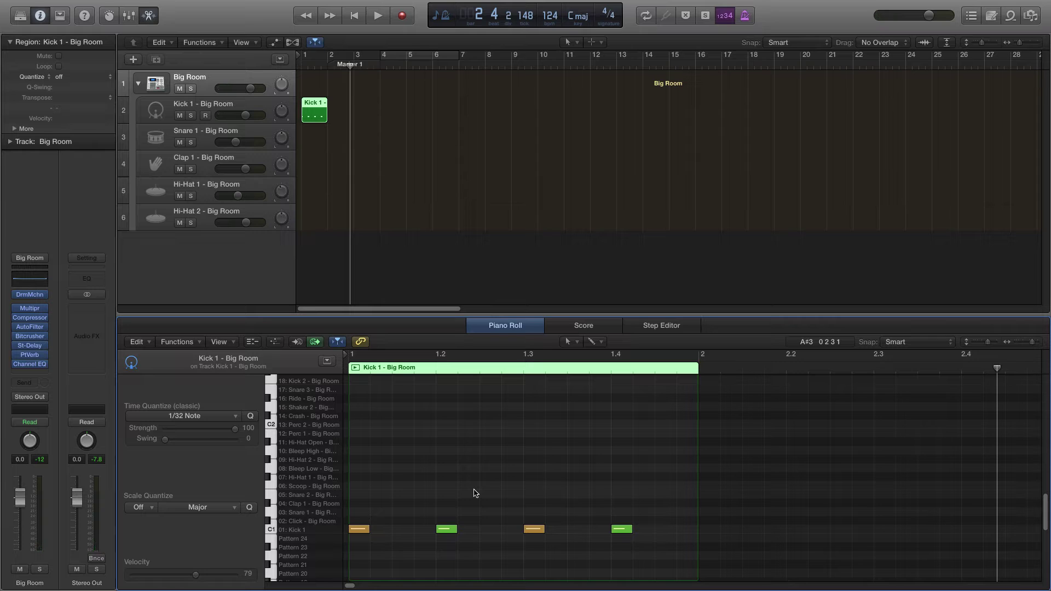
Step: Set the velocity of the kick note on beat 3 to 94
click(534, 528)
drag(212, 575, 207, 575)
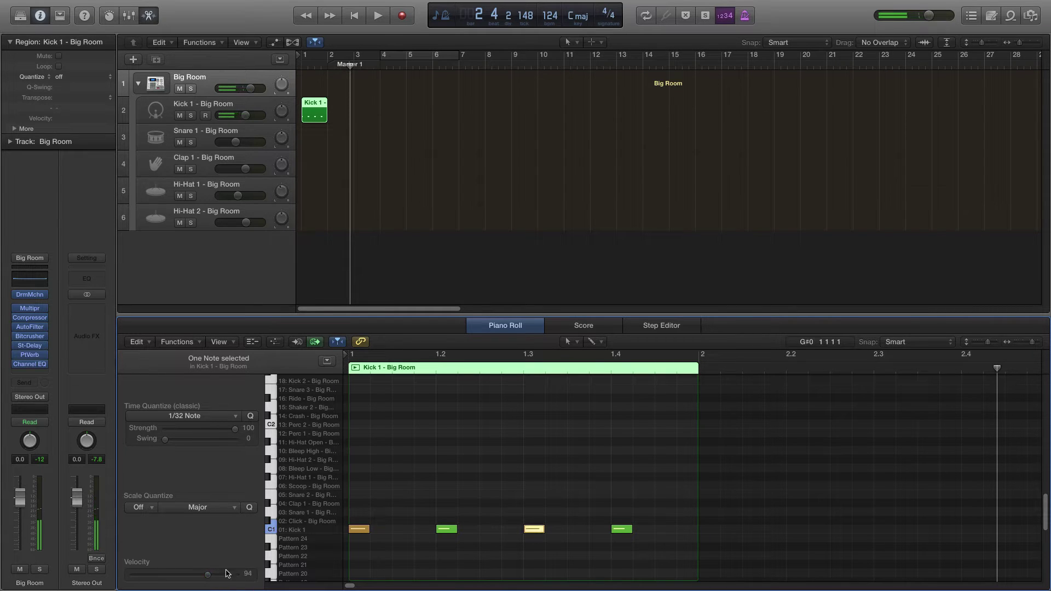
click(455, 476)
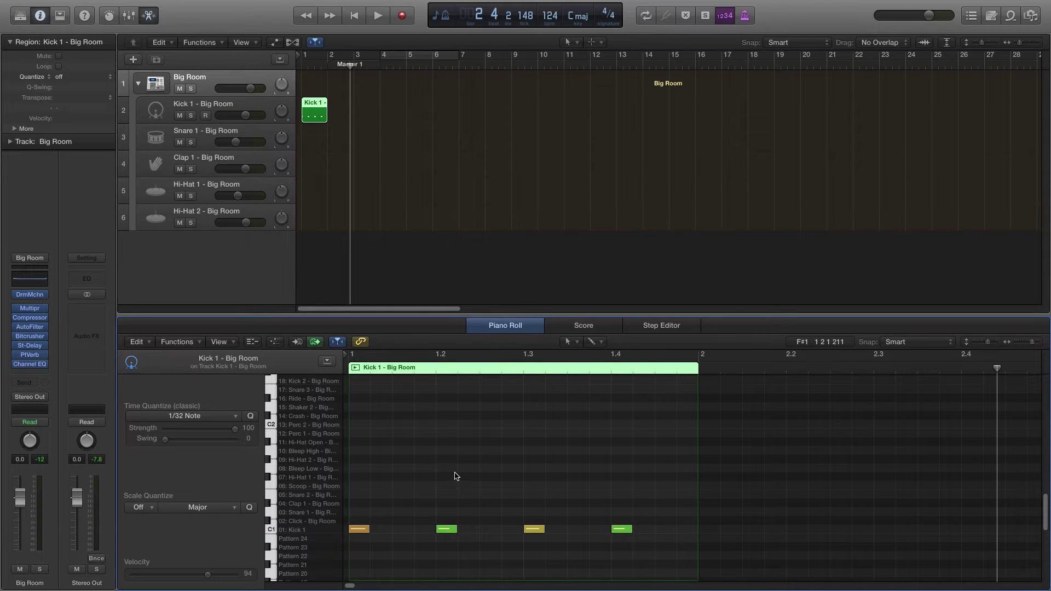
Step: Add Snare 1 and Clap 1 notes on beats 2 and 4 of bar 1
click(446, 511)
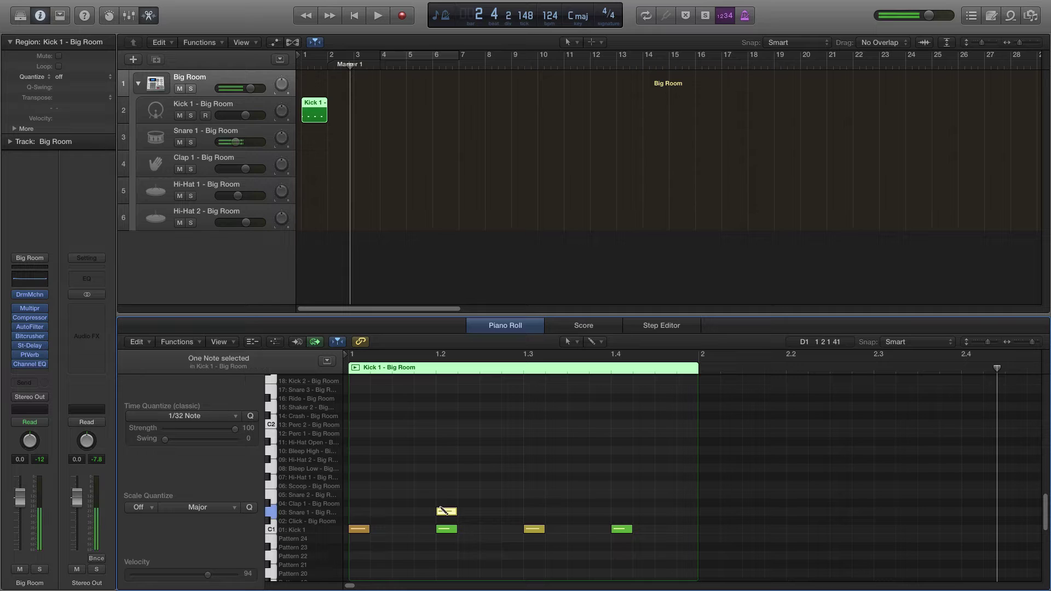
click(446, 503)
click(621, 511)
click(621, 503)
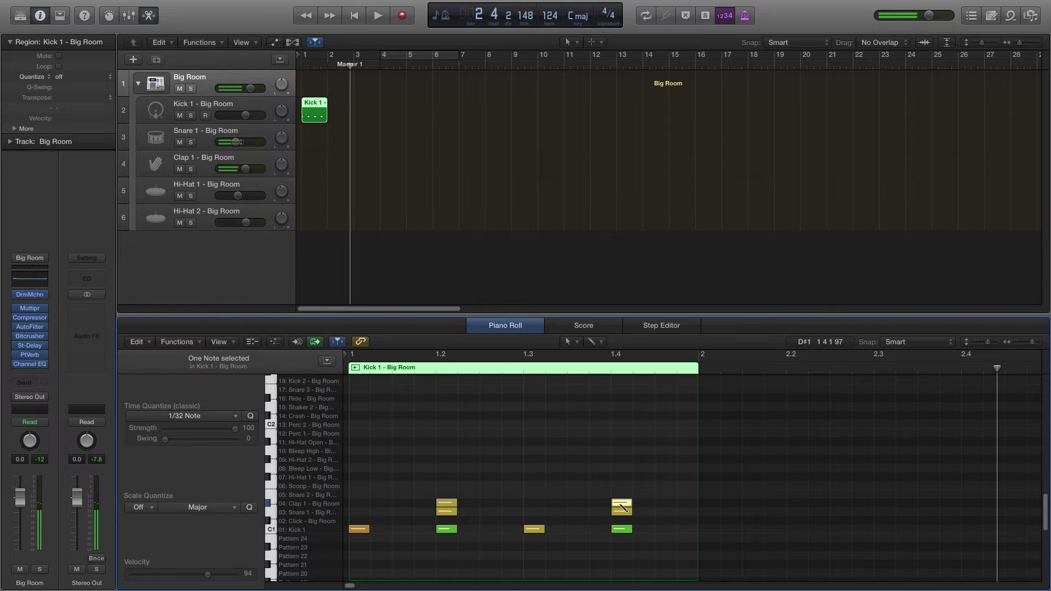
click(413, 469)
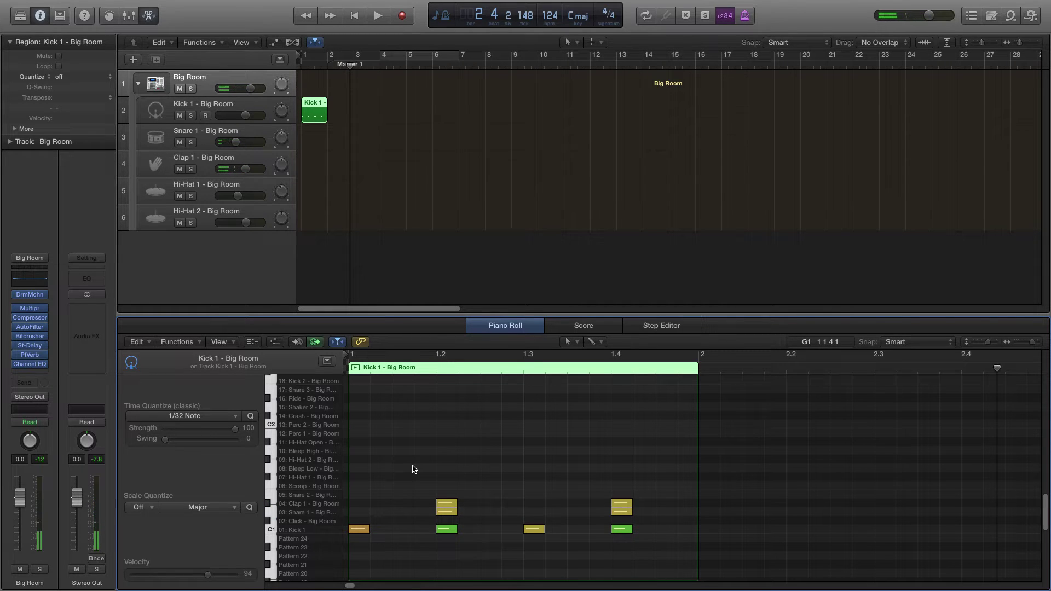
Step: Set the velocity of all four snare and clap notes to 100
drag(411, 455, 641, 514)
drag(208, 574, 214, 577)
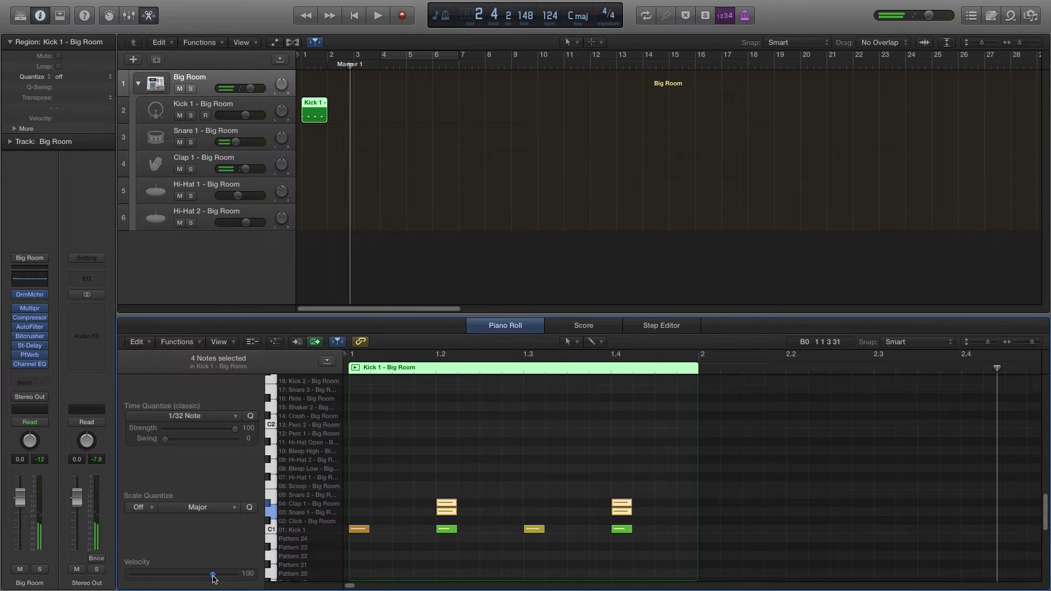
click(423, 457)
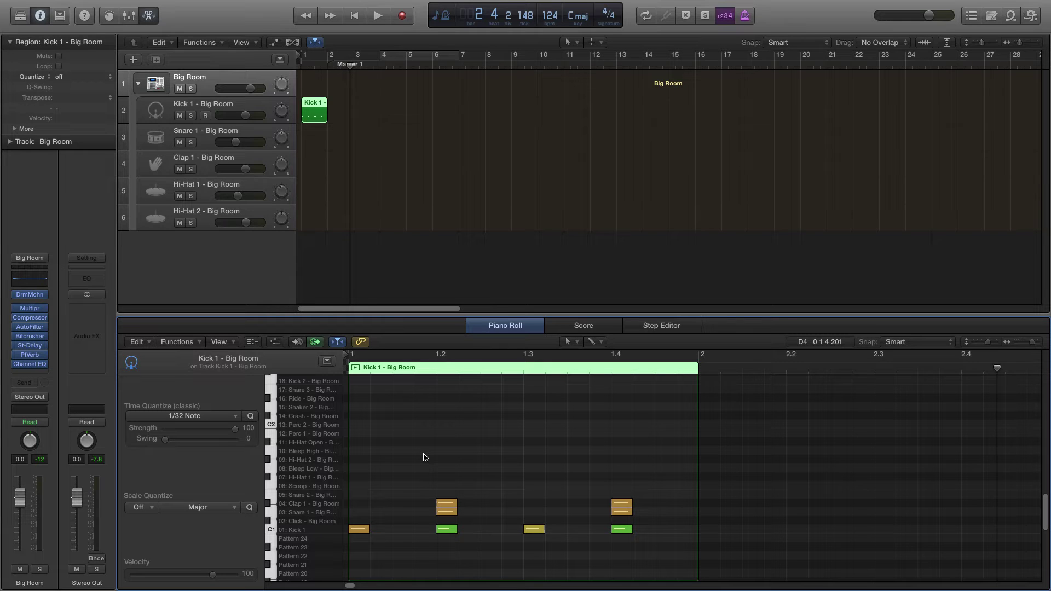
Step: Add Hi-Hat 1 notes on the offbeats, halfway between each pair of beats in bar 1
super+click(403, 476)
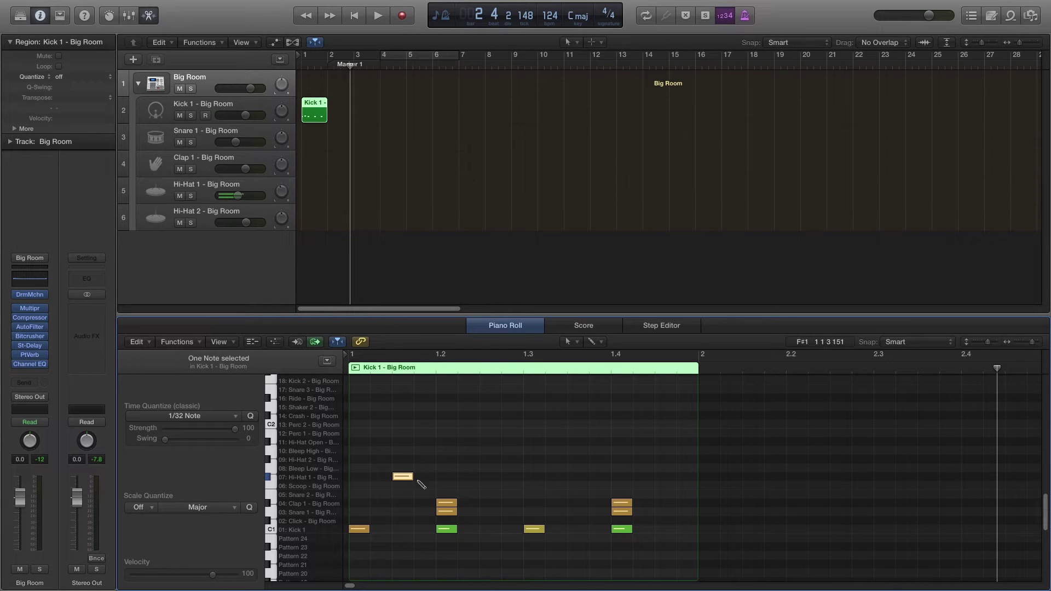
super+click(490, 476)
super+click(577, 476)
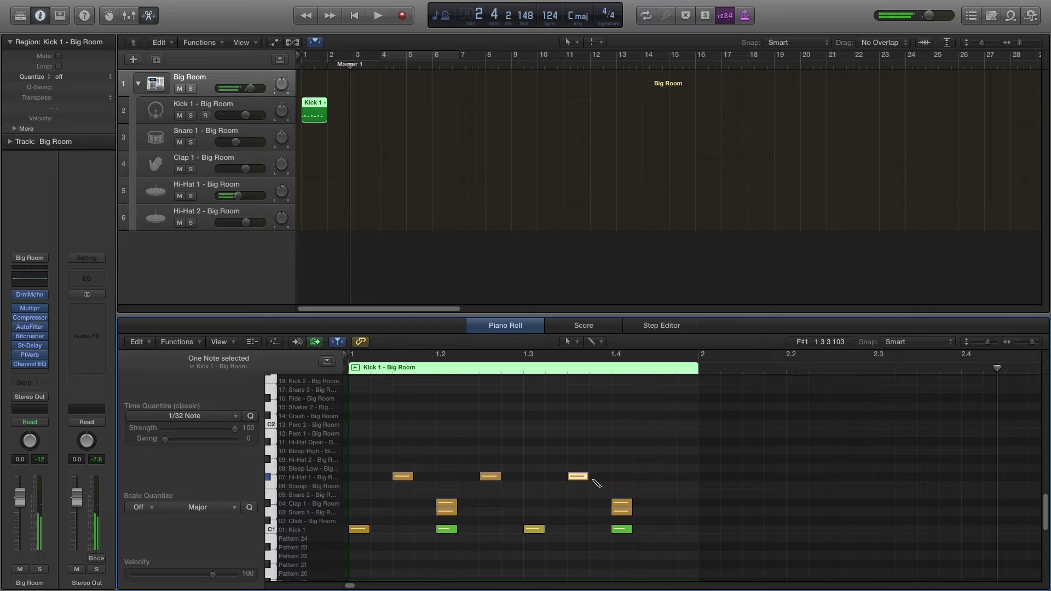
super+click(665, 476)
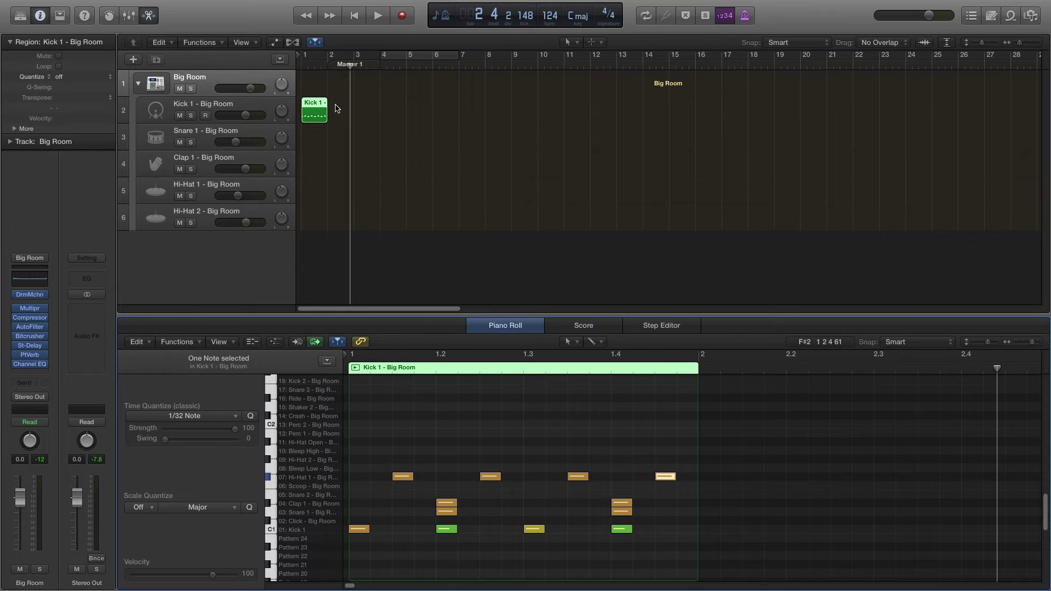
Step: Copy the Kick 1 region to bar 2 and move the copy's second and fourth Hi-Hat 1 notes to Hi-Hat Open
drag(321, 119, 336, 117)
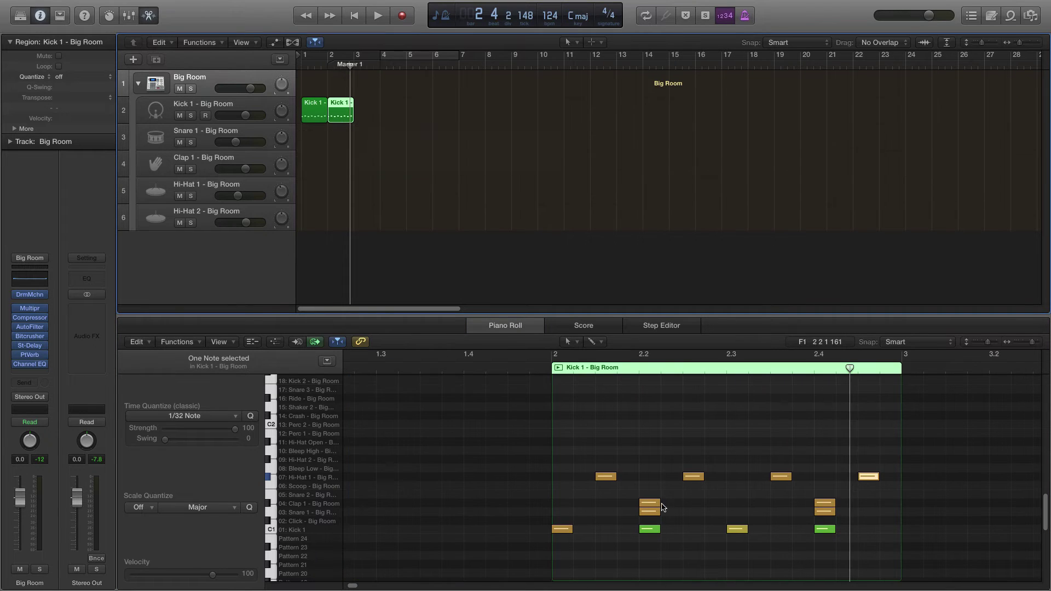
click(693, 476)
shift+click(874, 475)
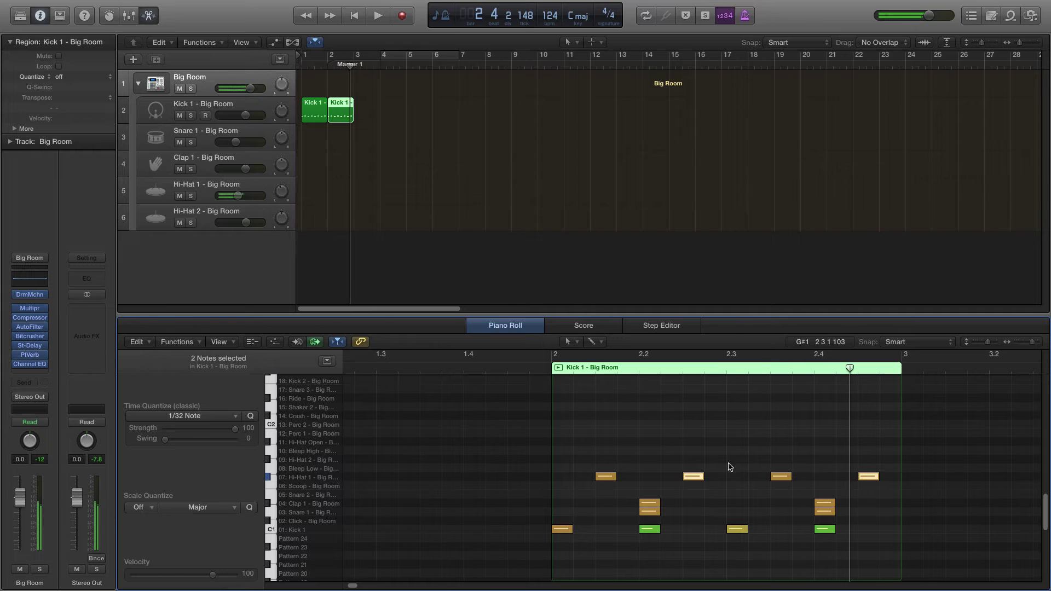
drag(688, 476, 690, 442)
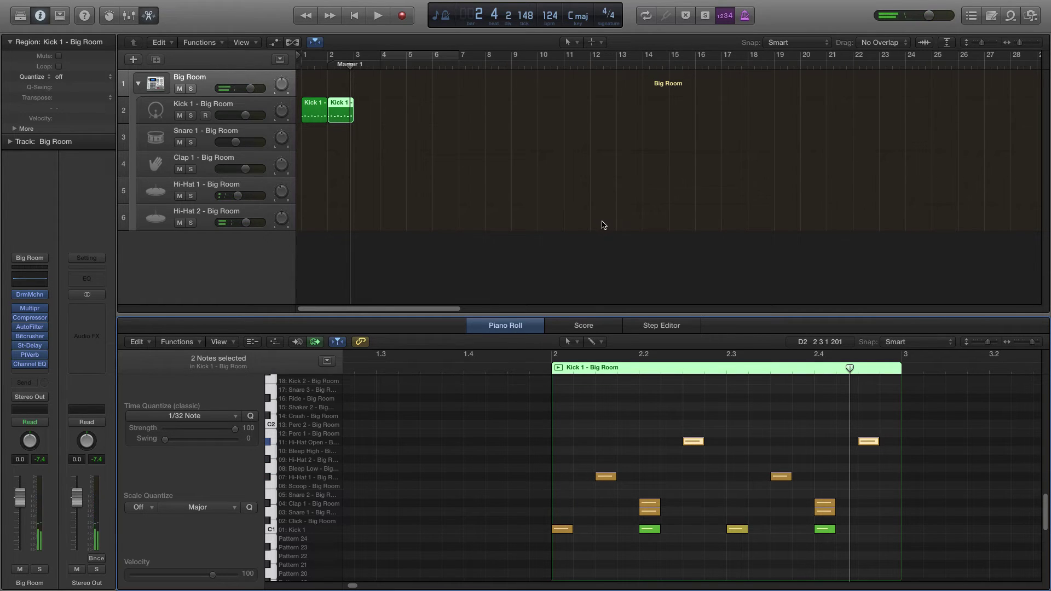
Step: Play back the two-bar drum pattern to check how it sounds
key(space)
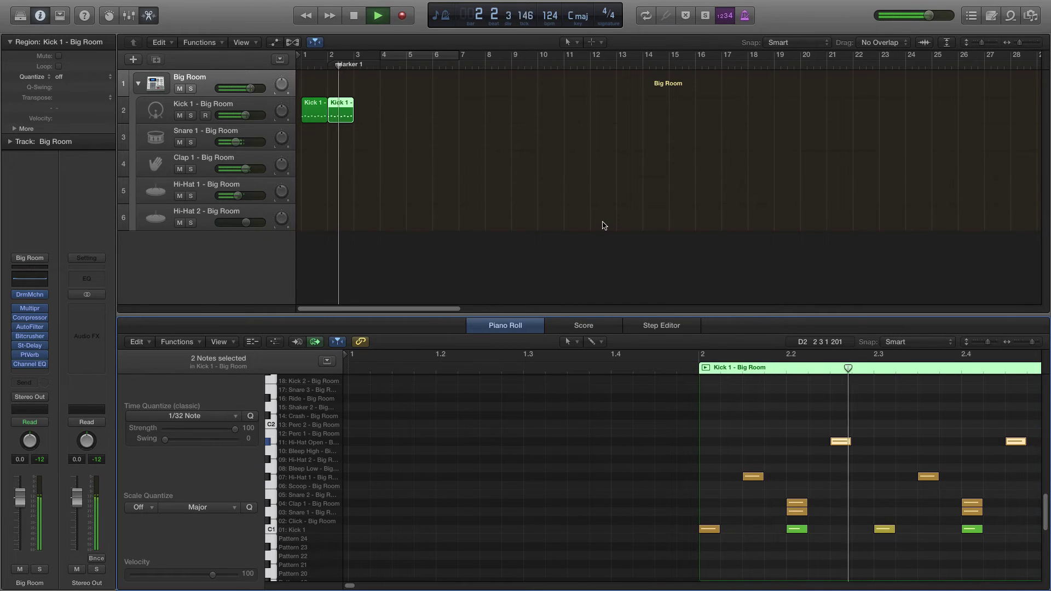
key(space)
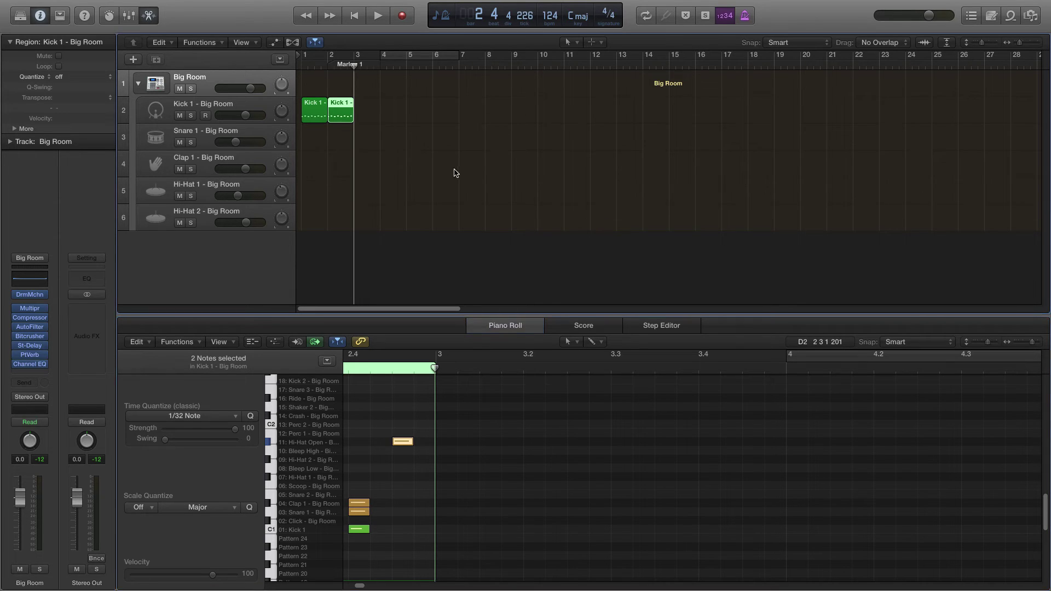
Step: Copy the two Kick 1 regions to bars 3 and 4 and select the bar 4 copy
drag(456, 169, 364, 112)
click(393, 104)
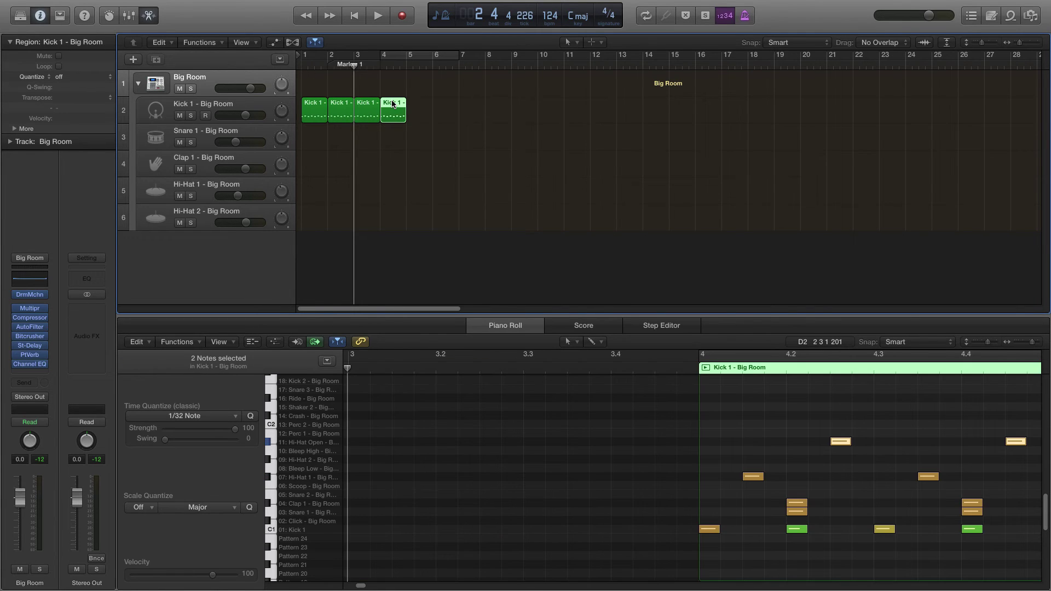
Step: Delete the snare and clap notes on beat 4 of the bar 4 region
drag(359, 586, 364, 585)
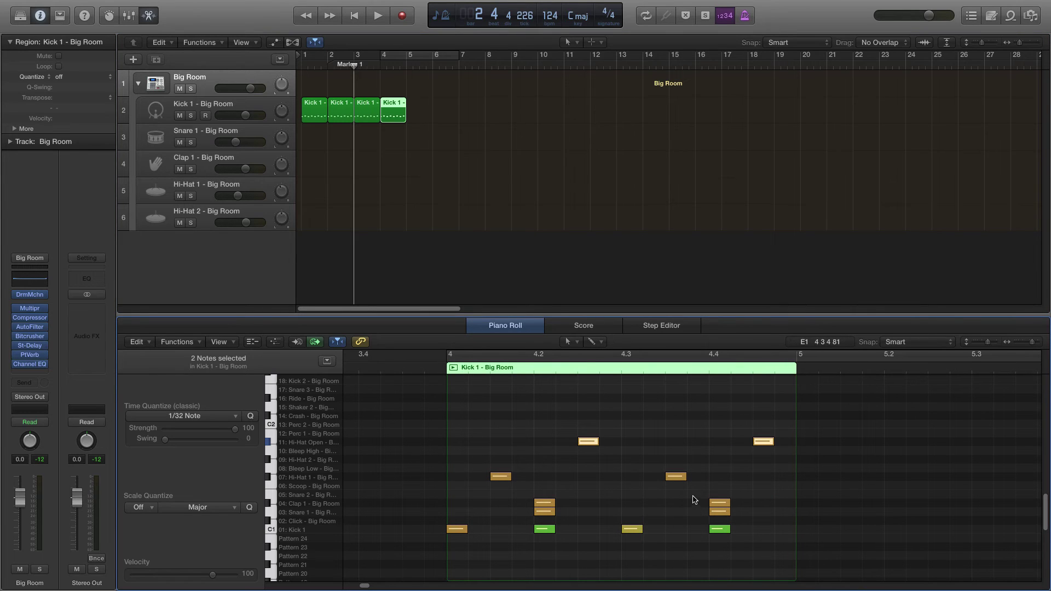
drag(693, 499, 725, 512)
key(Delete)
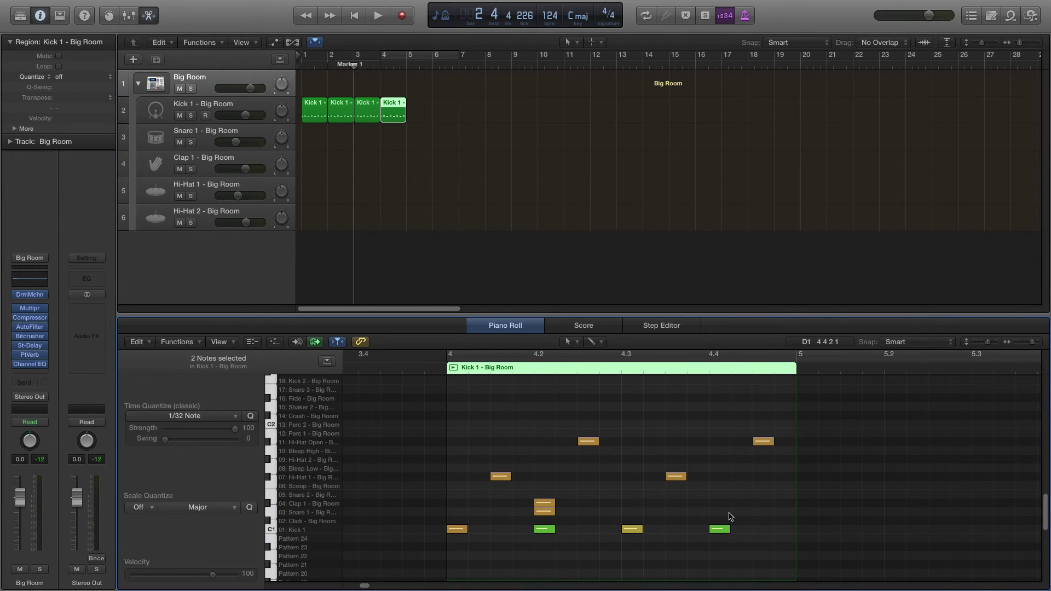
Step: Add Snare 1 notes to the bar 4 region at 4.3.1, 4.3.2, 4.3.4, 4.4.2, 4.4.3 and 4.4.4
super+click(630, 528)
click(631, 512)
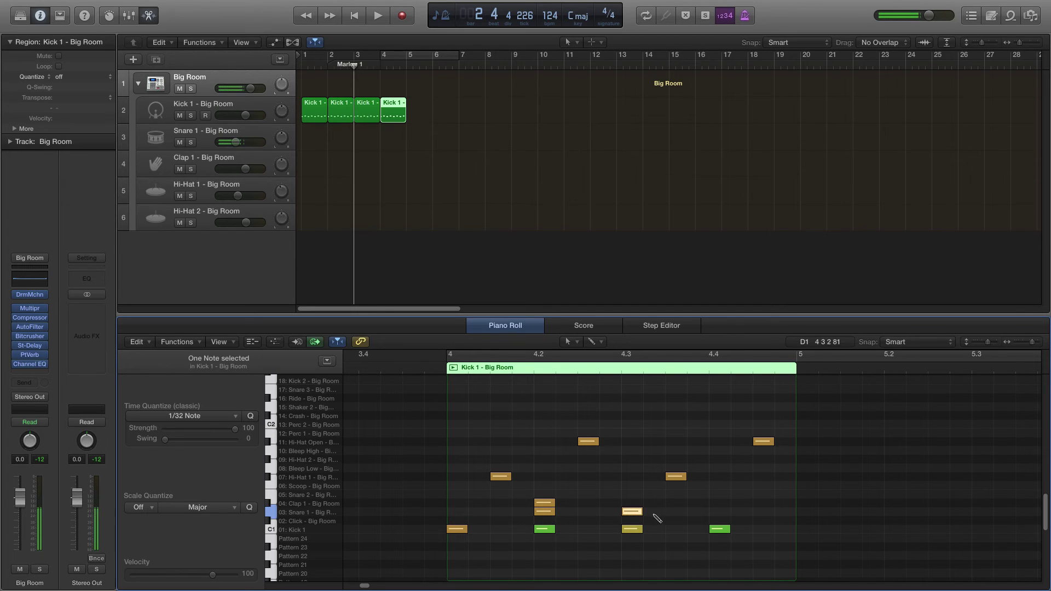
click(653, 512)
click(696, 512)
click(741, 512)
click(762, 513)
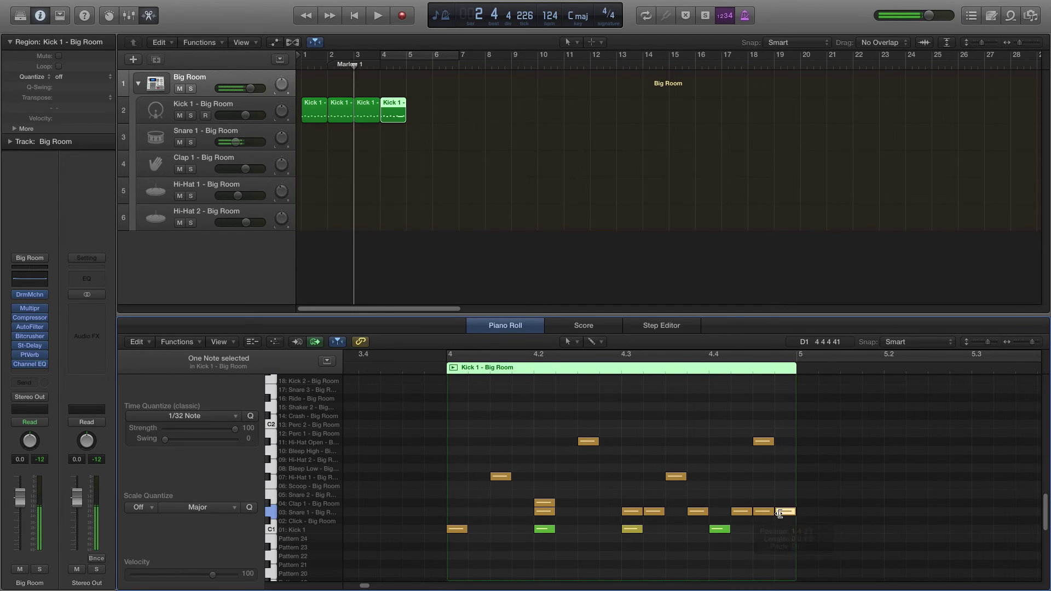
click(780, 514)
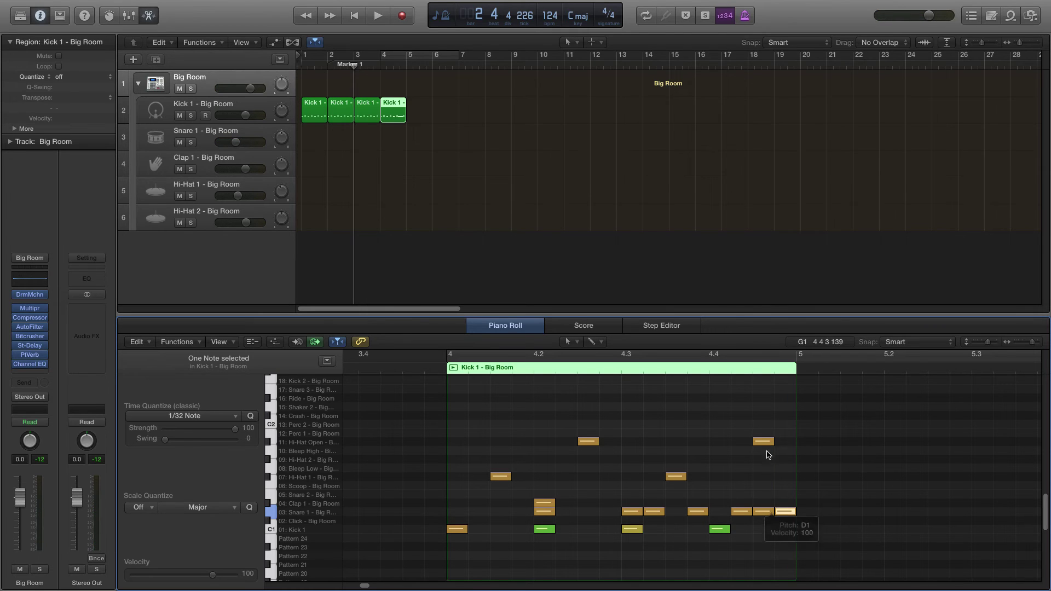
Step: Move bar 4's last Hi-Hat Open note to Hi-Hat 1 and add a Hi-Hat Open note on beat 4
drag(765, 444, 764, 480)
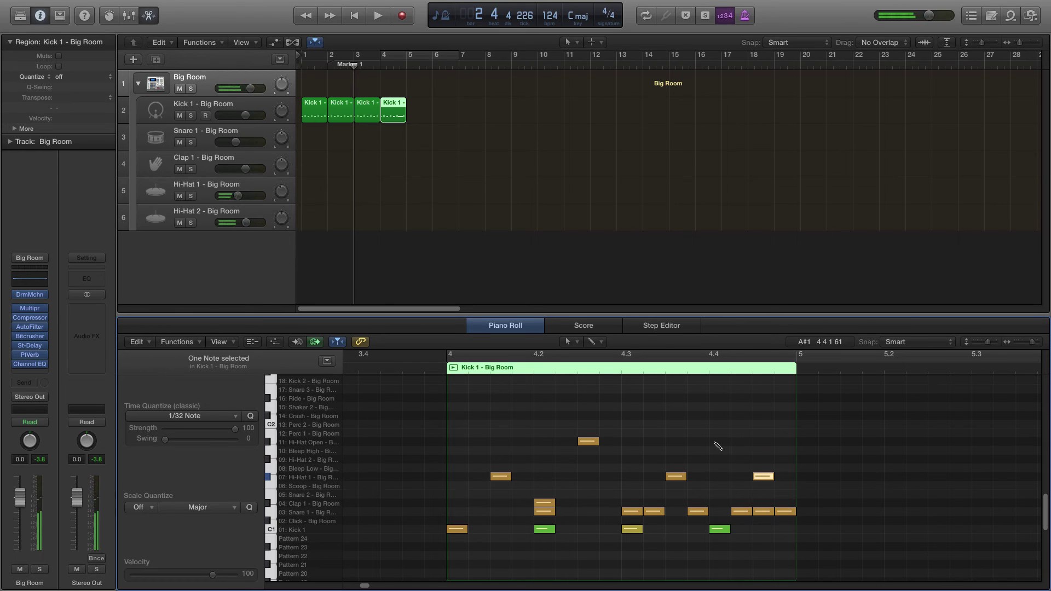
click(718, 441)
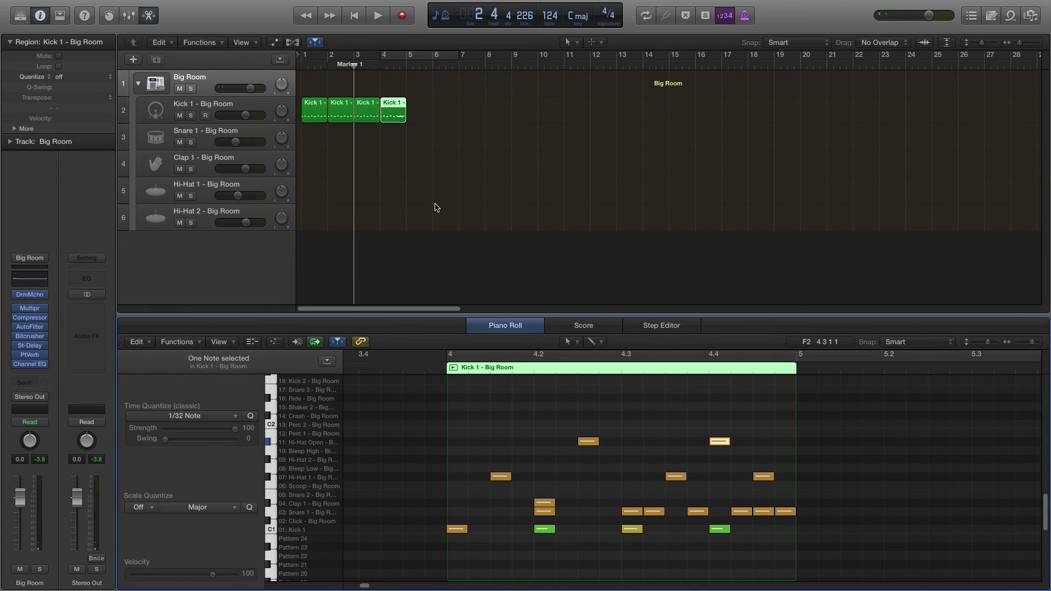
Step: Play back the bar 4 variation to check its snare fill and hi-hats
double_click(380, 68)
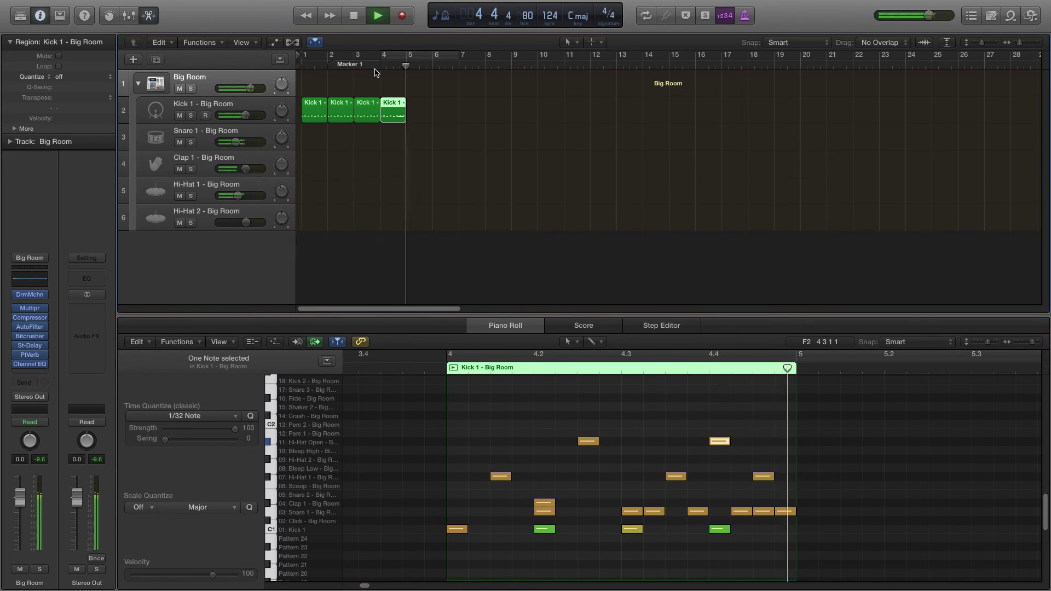
key(space)
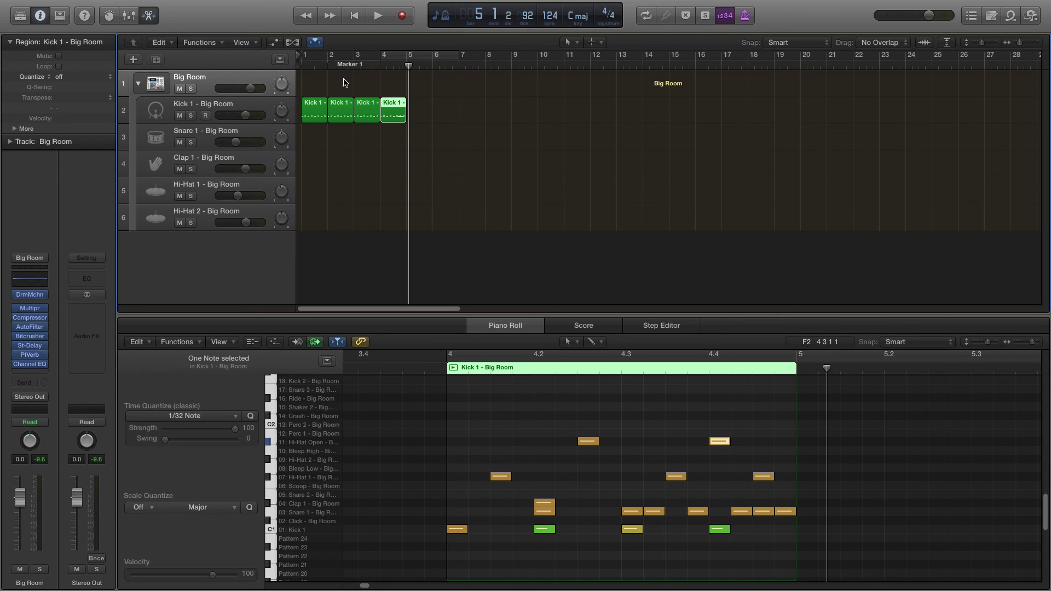
Step: Copy the four Kick 1 regions to bars 5 through 8 and add a Crash note on the first beat of bar 5
drag(465, 143, 417, 111)
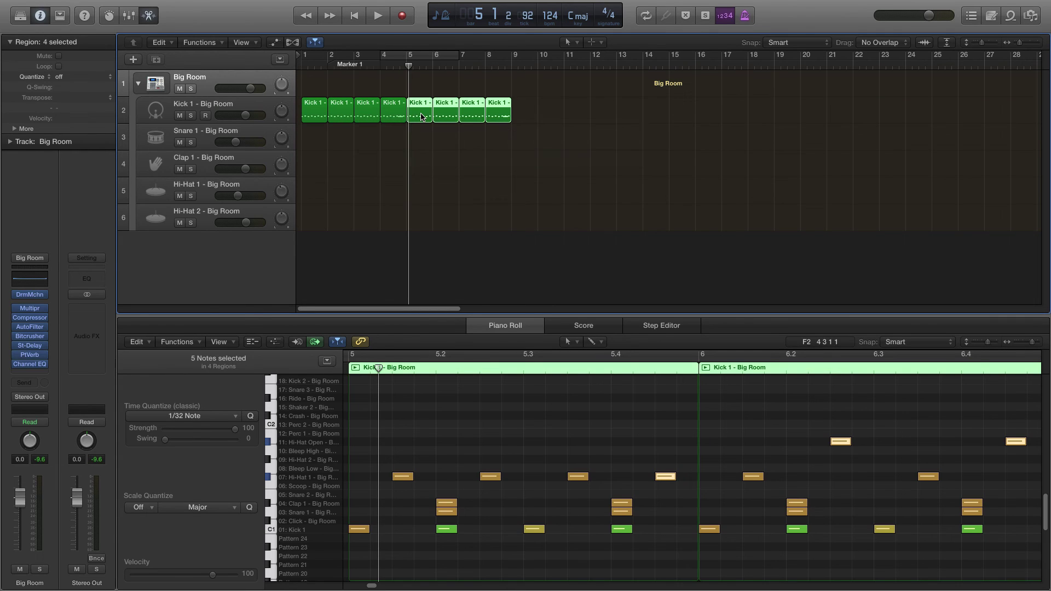
click(359, 416)
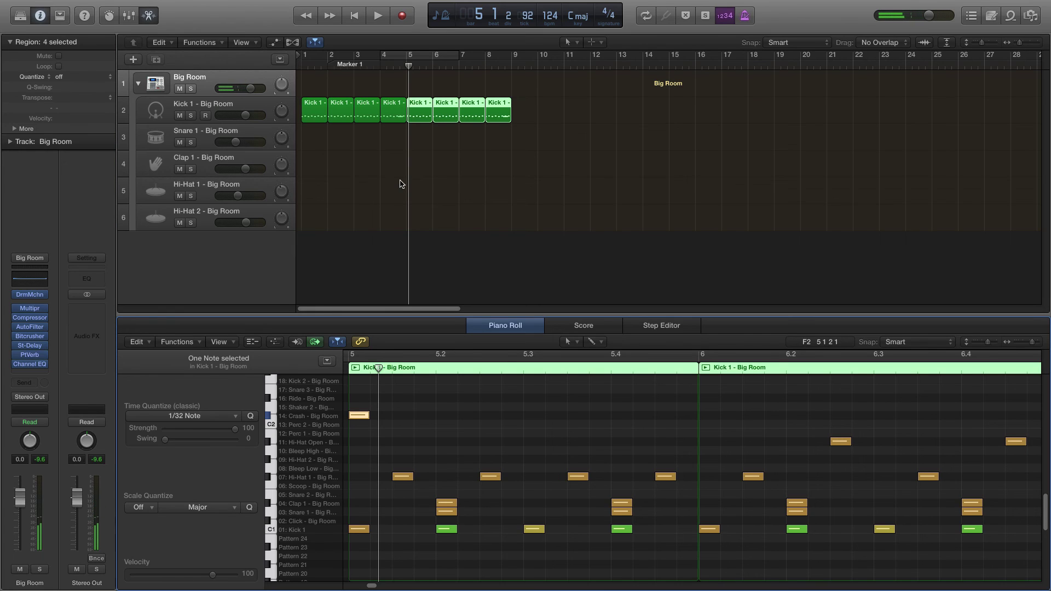
Step: Play back the drum pattern from bar 3 through bar 5 to check the fill and crash
click(353, 64)
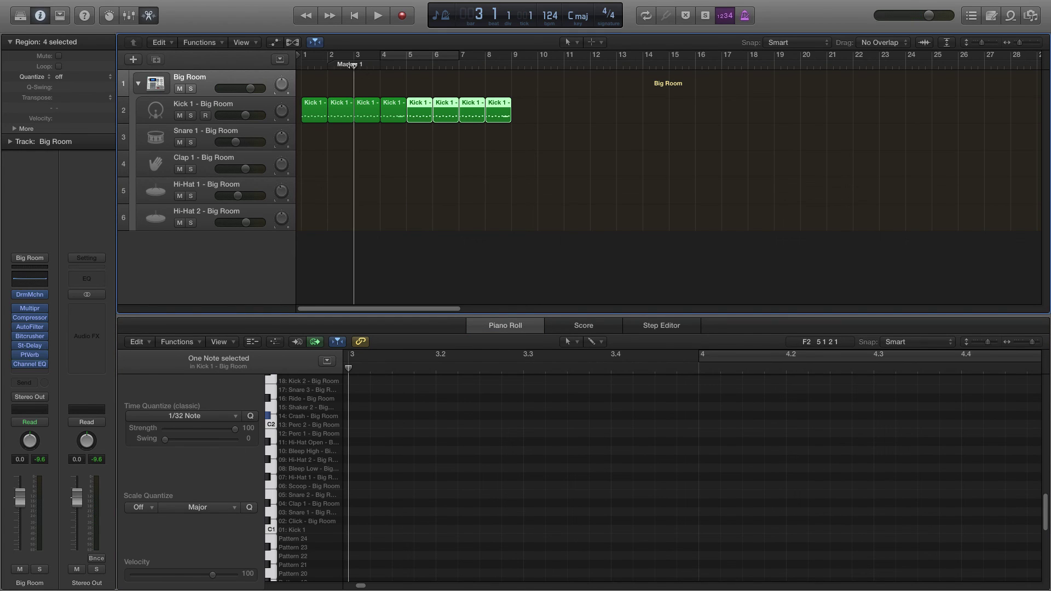
key(space)
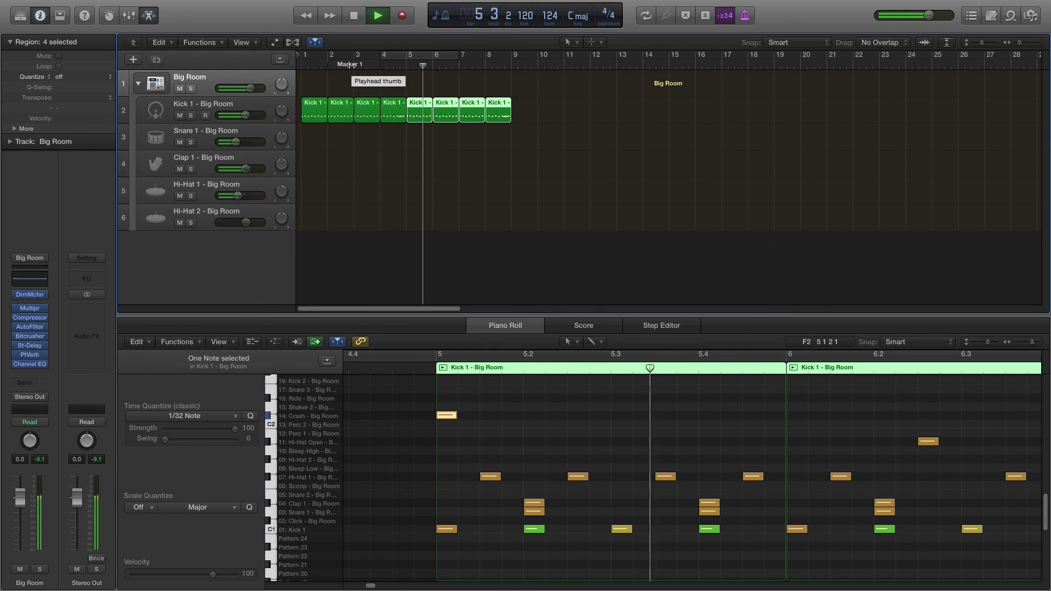
key(space)
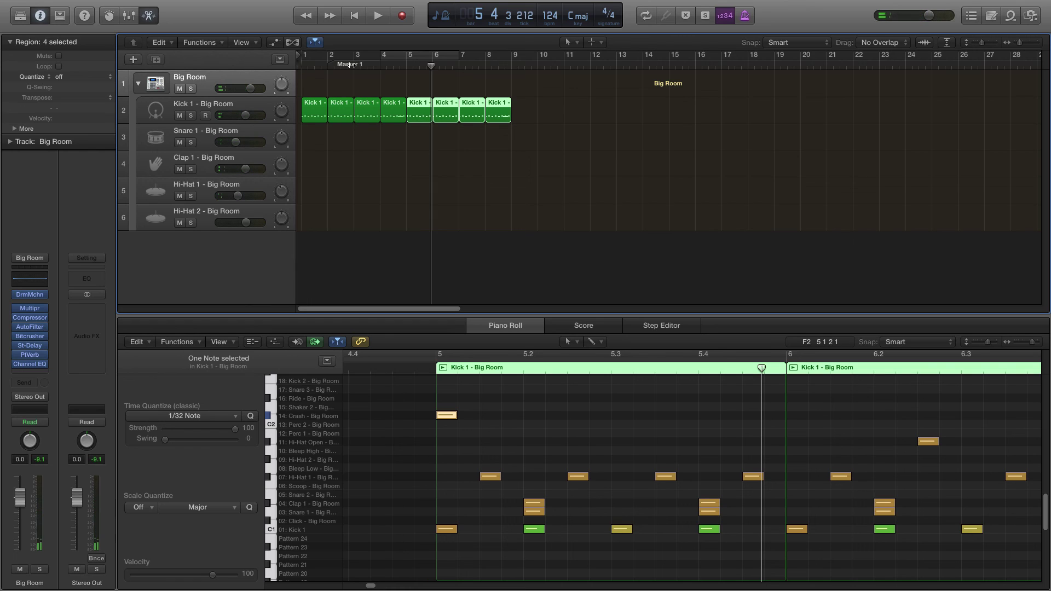